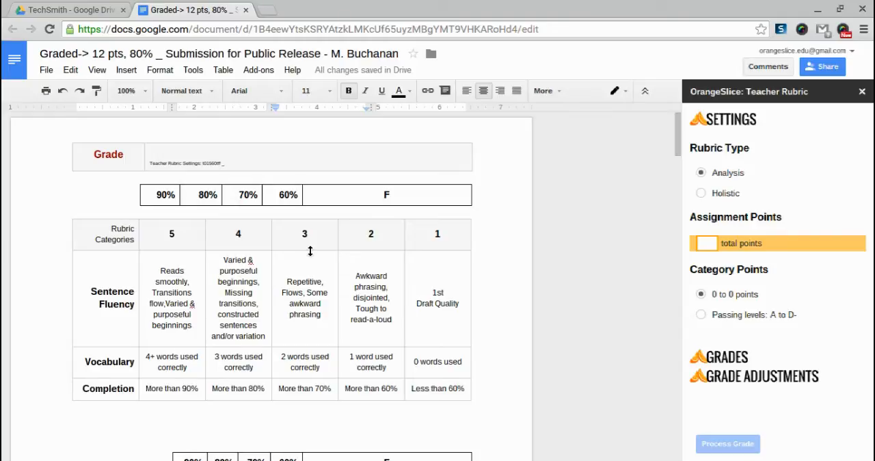
- Examine the sample rubrics in the document, comparing their column scores, category rows and percentage scales
{"action": "scroll", "coordinate": [310, 251], "scroll_direction": "down", "scroll_amount": 5}
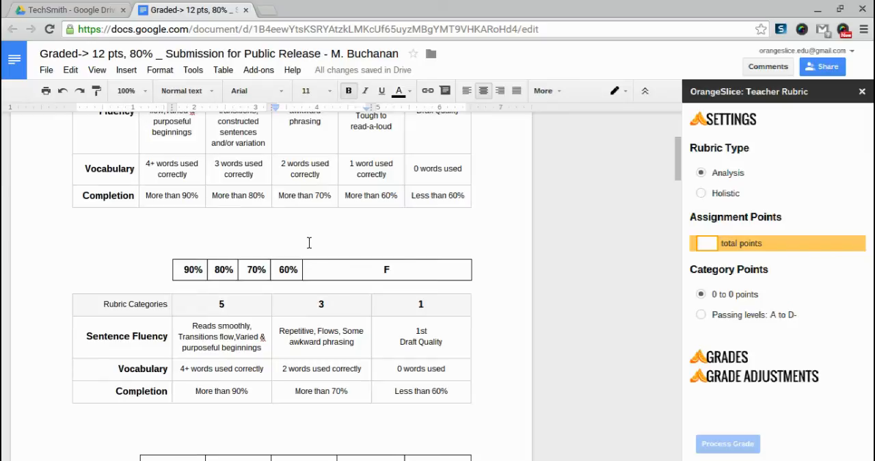
{"action": "scroll", "coordinate": [309, 243], "scroll_direction": "down", "scroll_amount": 5}
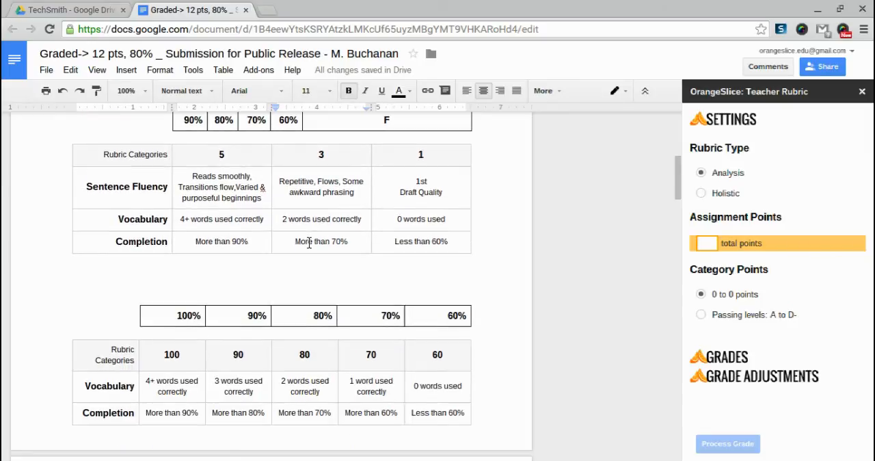
{"action": "scroll", "coordinate": [309, 243], "scroll_direction": "down", "scroll_amount": 1}
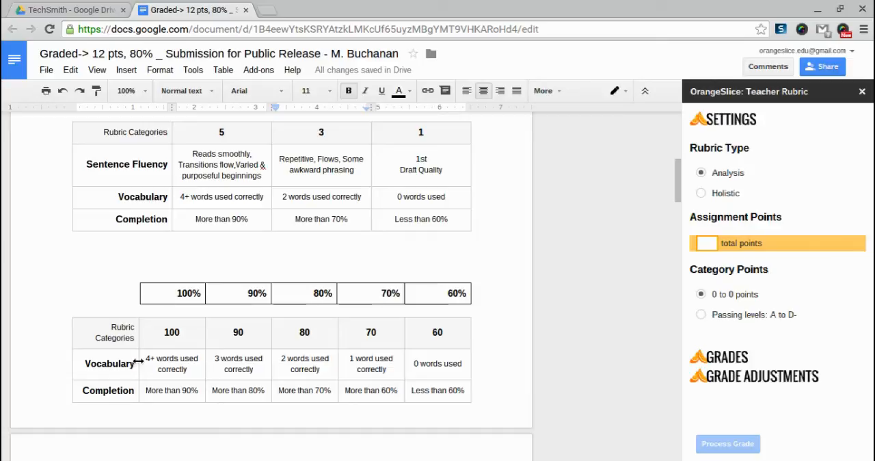
{"action": "left_click_drag", "start_coordinate": [162, 331], "coordinate": [182, 332]}
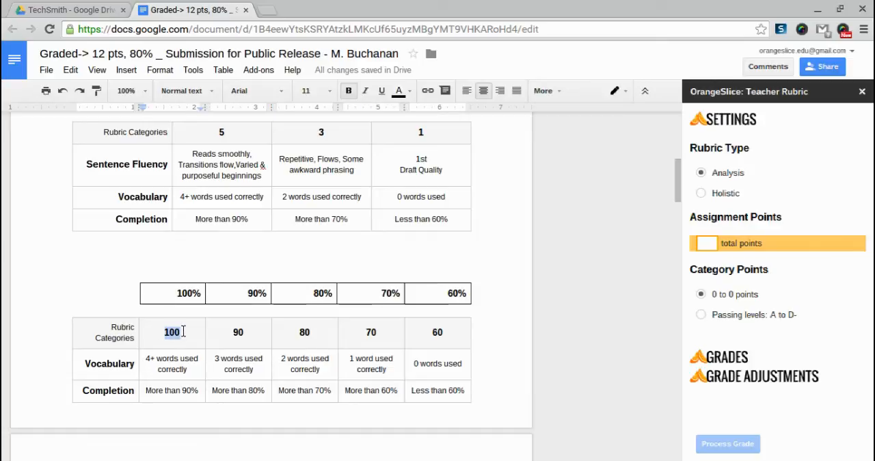
{"action": "left_click", "coordinate": [452, 334]}
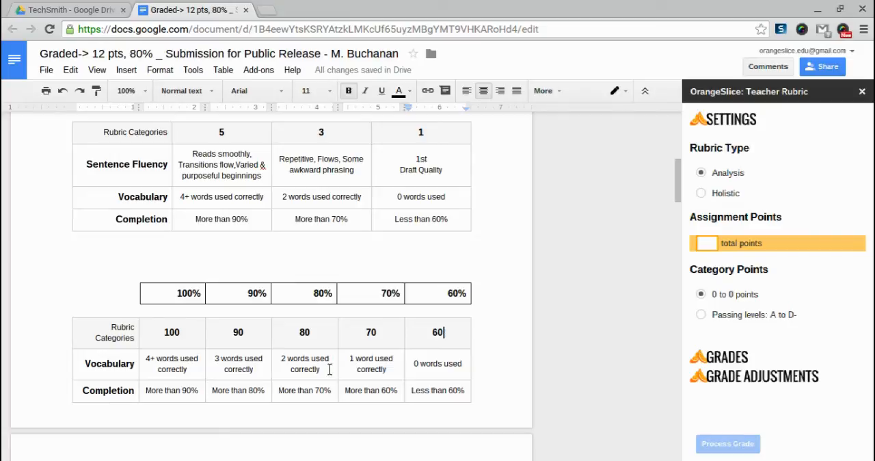
{"action": "left_click_drag", "start_coordinate": [314, 333], "coordinate": [301, 328]}
{"action": "left_click", "coordinate": [300, 329]}
{"action": "left_click", "coordinate": [446, 335]}
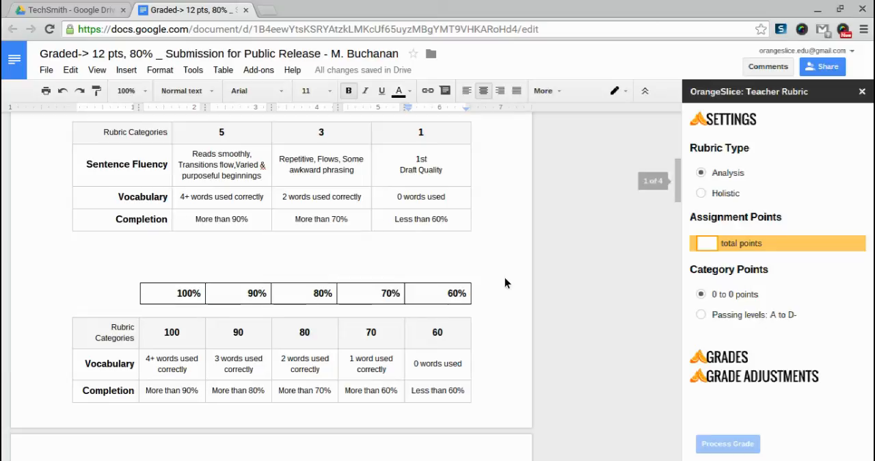
{"action": "scroll", "coordinate": [380, 224], "scroll_direction": "up", "scroll_amount": 6}
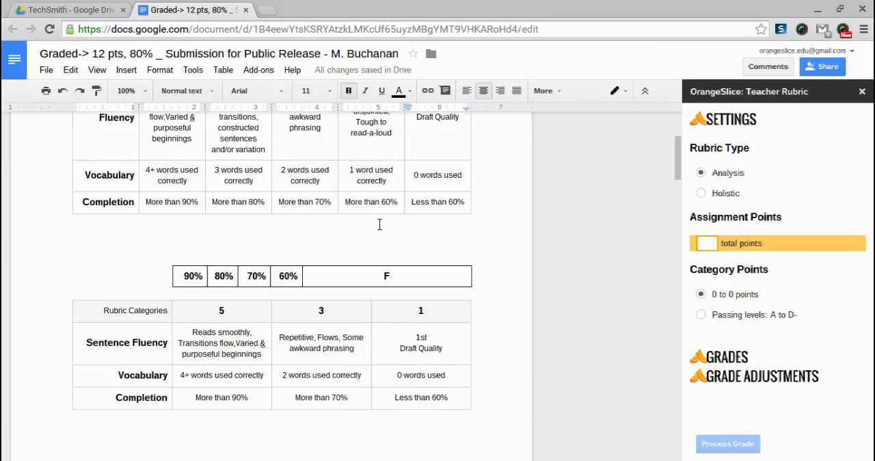
{"action": "scroll", "coordinate": [379, 224], "scroll_direction": "up", "scroll_amount": 4}
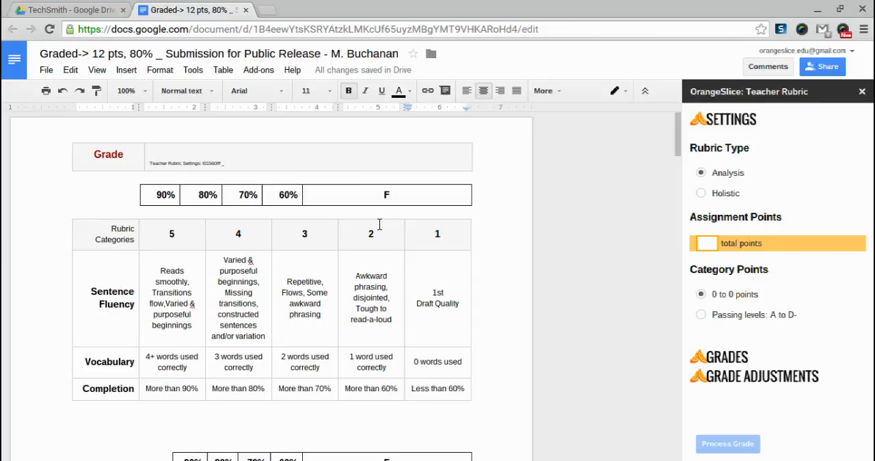
- Set the assignment's total points to 15 for the Analysis rubric
{"action": "left_click", "coordinate": [709, 246]}
{"action": "type", "text": "15"}
{"action": "key", "text": "Tab"}
{"action": "scroll", "coordinate": [707, 233], "scroll_direction": "down", "scroll_amount": 4}
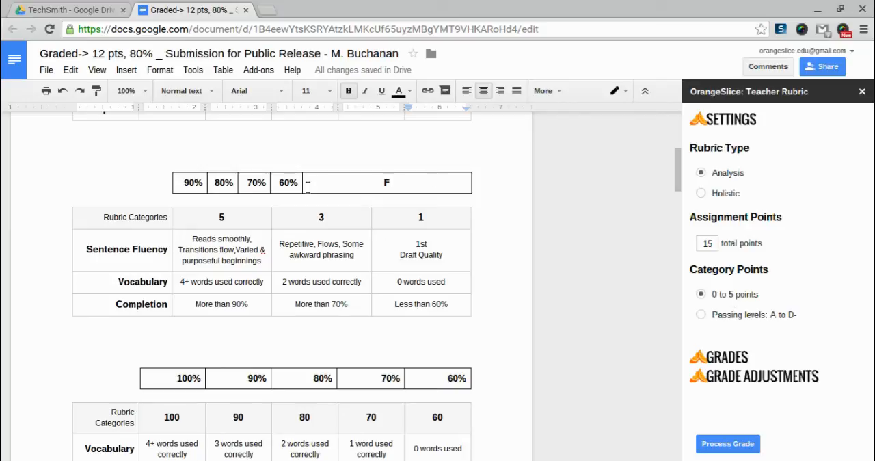
{"action": "scroll", "coordinate": [269, 209], "scroll_direction": "up", "scroll_amount": 4}
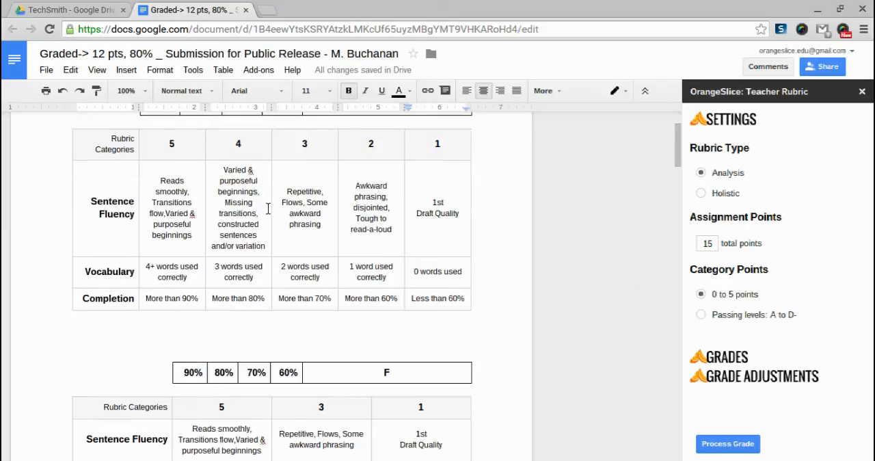
{"action": "scroll", "coordinate": [268, 209], "scroll_direction": "up", "scroll_amount": 1}
{"action": "left_click_drag", "start_coordinate": [179, 233], "coordinate": [167, 228]}
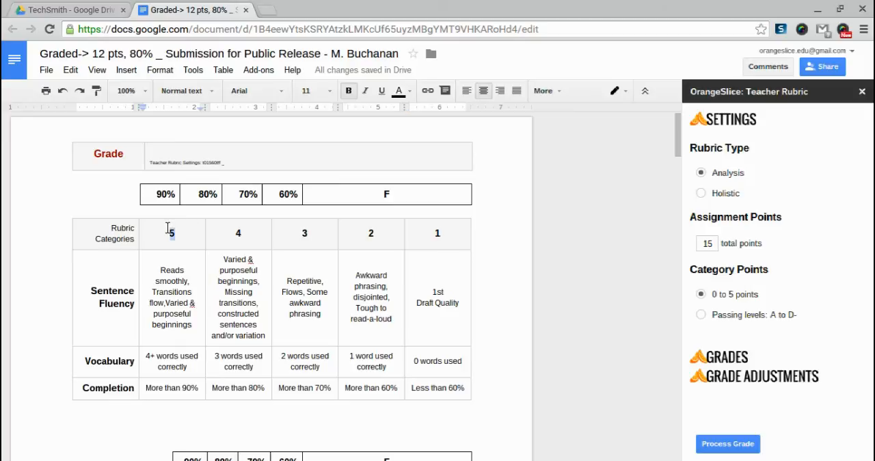
- Score Sentence Fluency 4, Vocabulary 3 and Completion 5, and process the grade
{"action": "left_click", "coordinate": [717, 363]}
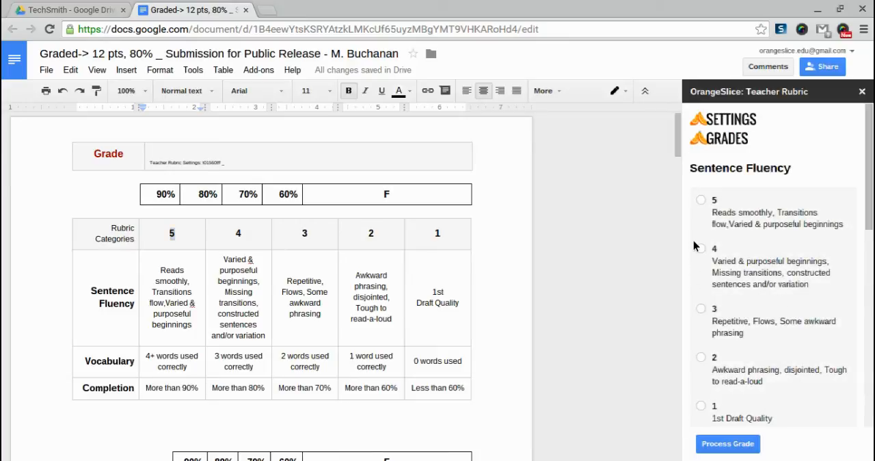
{"action": "left_click", "coordinate": [701, 249]}
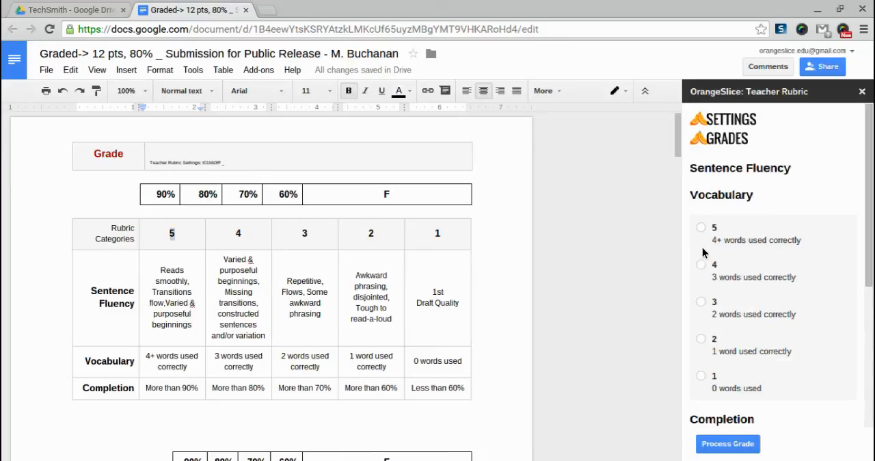
{"action": "left_click", "coordinate": [702, 301]}
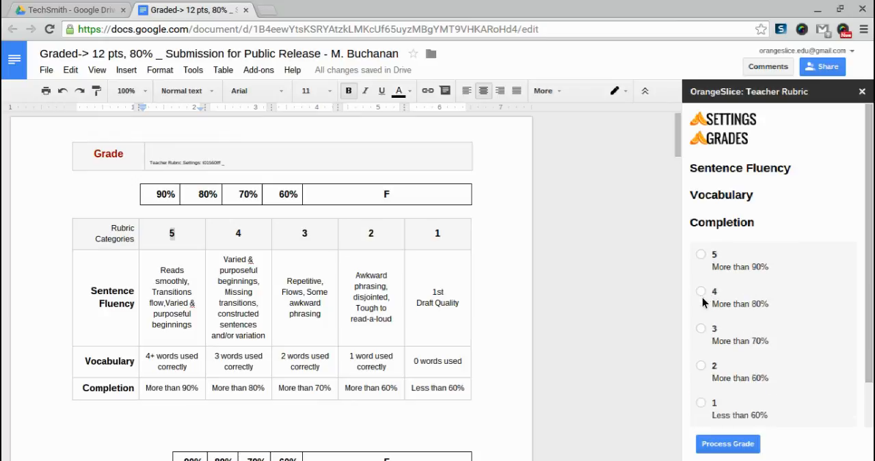
{"action": "left_click", "coordinate": [701, 255]}
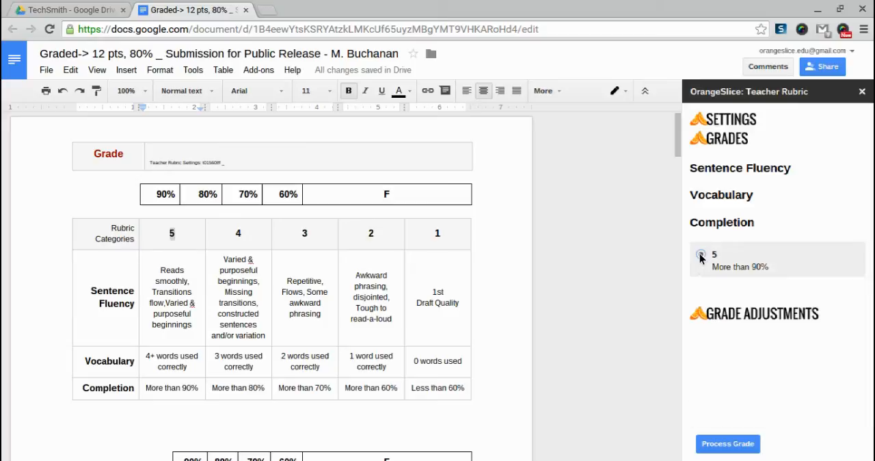
{"action": "left_click", "coordinate": [727, 442]}
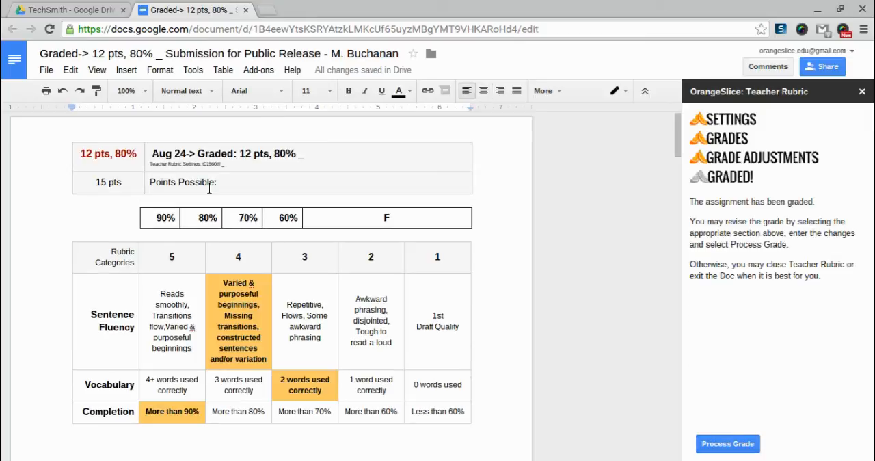
- Change the rubric type to Holistic and reprocess the grade
{"action": "left_click_drag", "start_coordinate": [81, 154], "coordinate": [90, 154]}
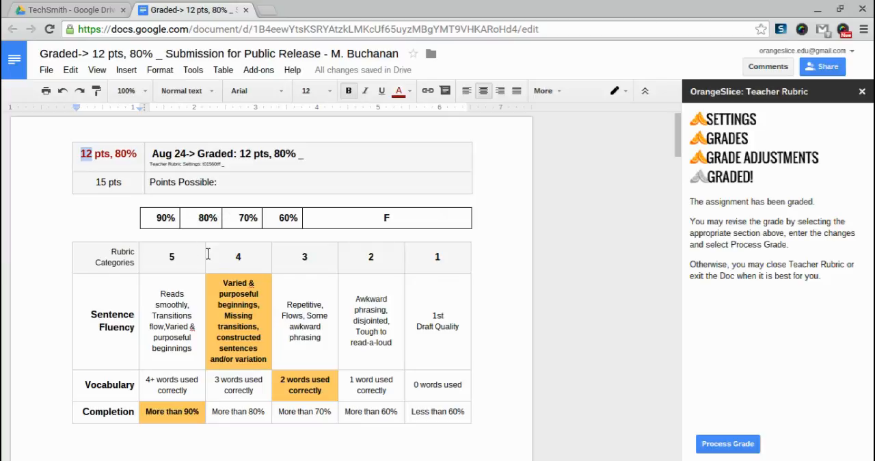
{"action": "left_click", "coordinate": [713, 126]}
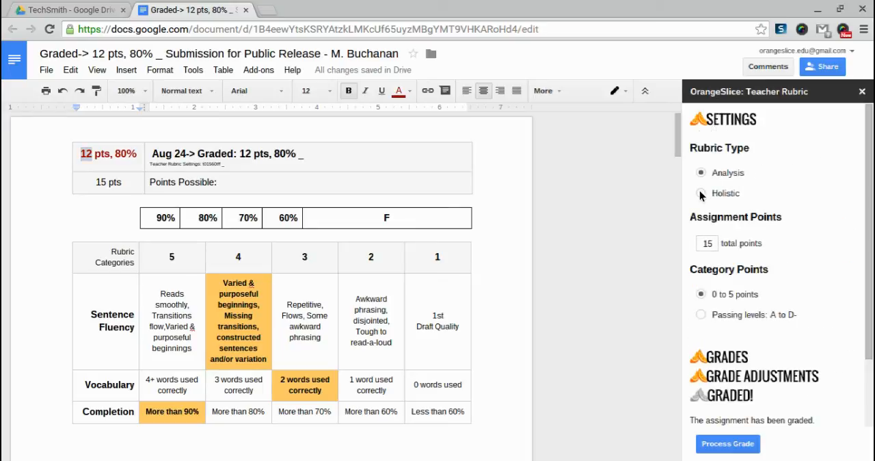
{"action": "left_click", "coordinate": [701, 194]}
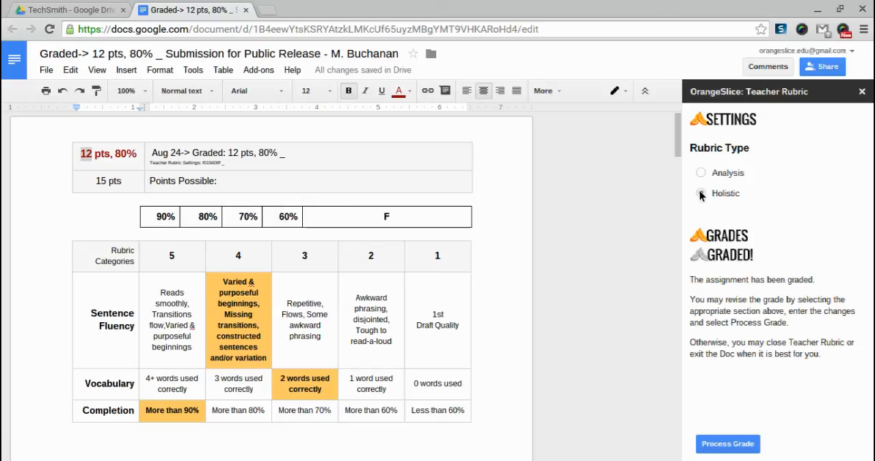
{"action": "left_click", "coordinate": [701, 194]}
{"action": "left_click", "coordinate": [730, 444]}
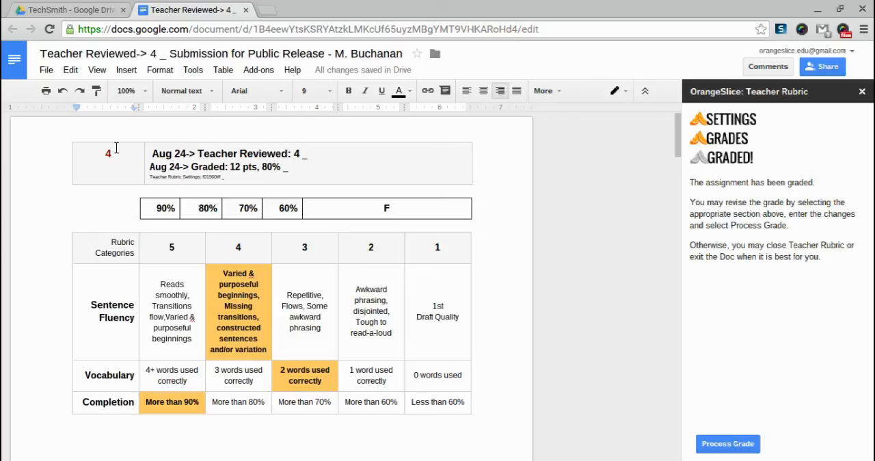
- Review the holistic grade, its matching rubric column heading and the dated grade entries in the table above the rubric
{"action": "left_click_drag", "start_coordinate": [113, 153], "coordinate": [103, 153]}
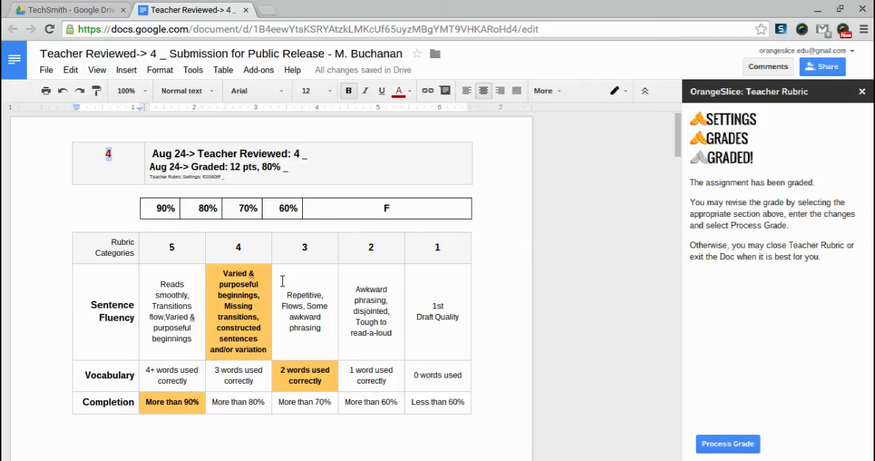
{"action": "double_click", "coordinate": [233, 245]}
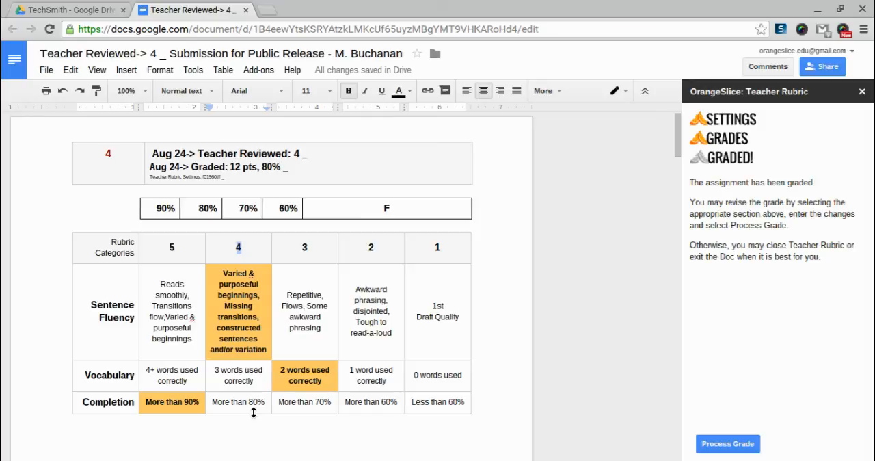
{"action": "left_click", "coordinate": [247, 244]}
{"action": "left_click_drag", "start_coordinate": [292, 169], "coordinate": [147, 171]}
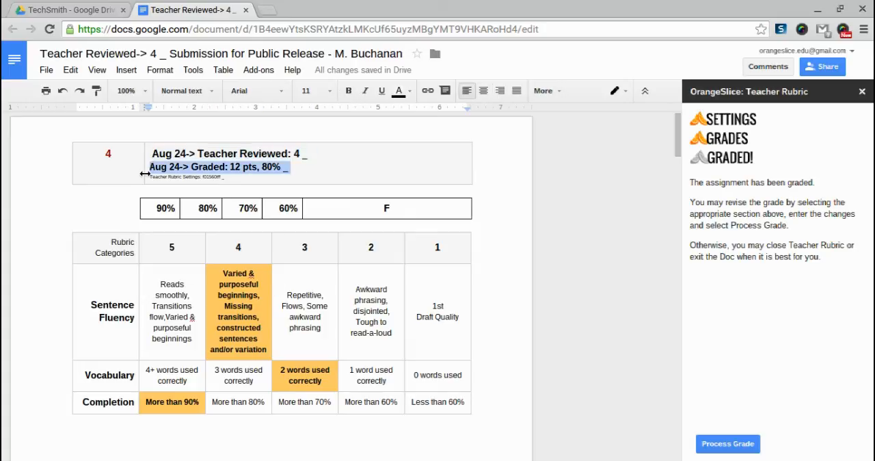
{"action": "left_click_drag", "start_coordinate": [321, 155], "coordinate": [152, 147]}
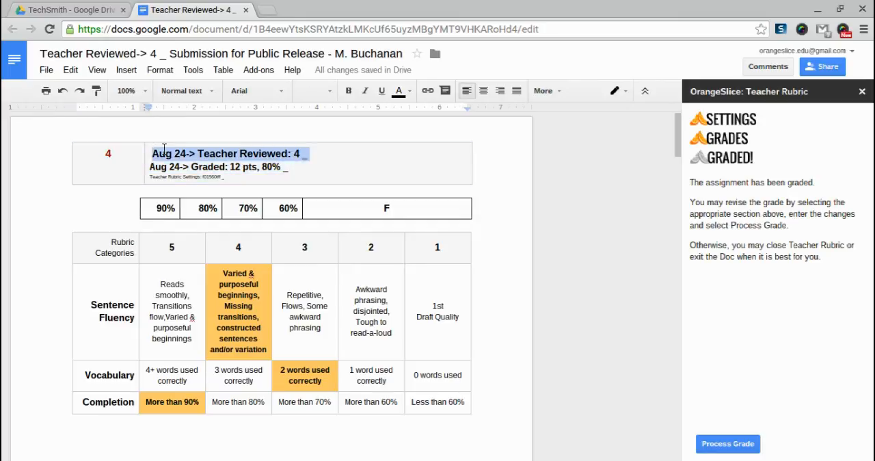
- Set the rubric type back to Analysis
{"action": "left_click", "coordinate": [714, 123]}
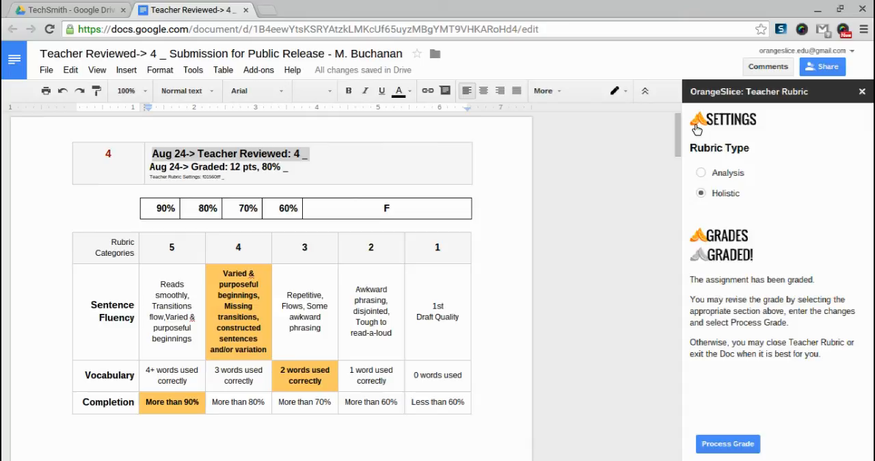
{"action": "left_click", "coordinate": [702, 172]}
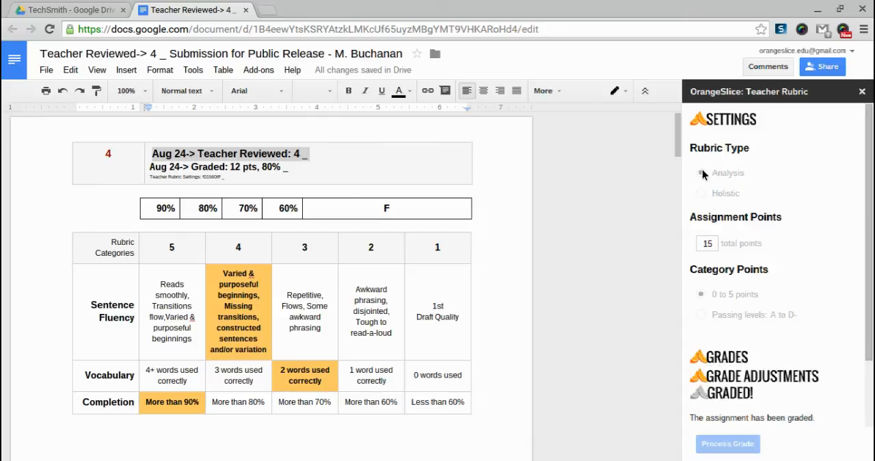